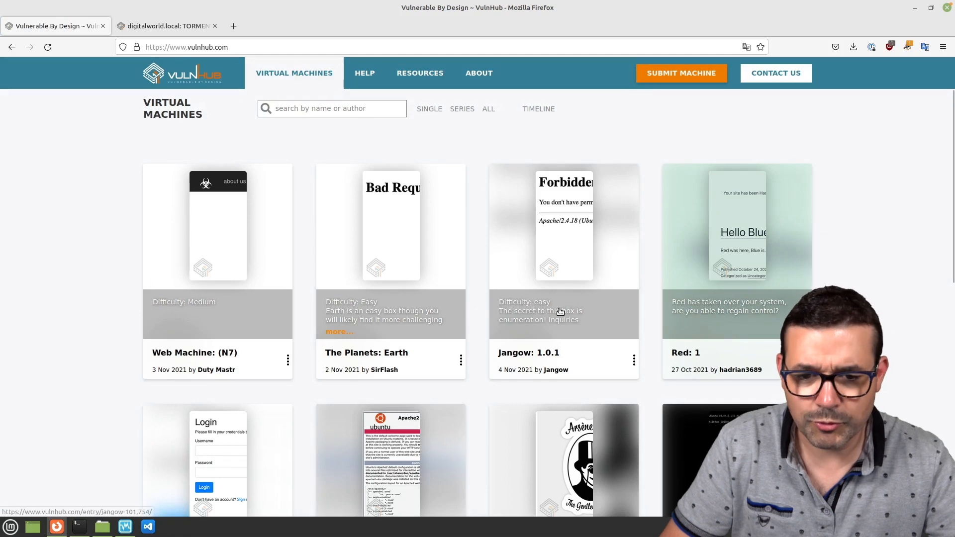
Browse the VulnHub catalogue of vulnerable virtual machines
scroll(558, 314, "down", 10)
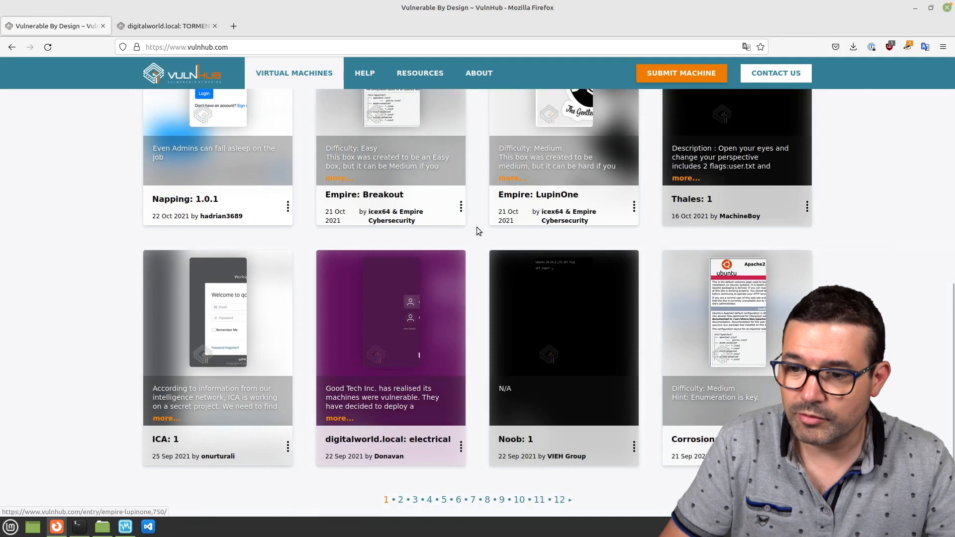
scroll(464, 343, "down", 2)
scroll(470, 359, "up", 12)
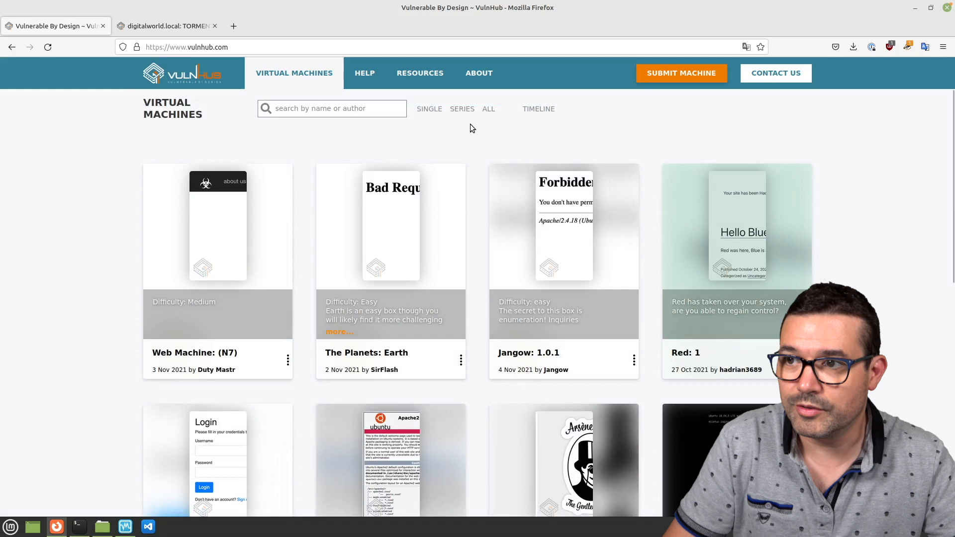
Review the digitalworld.local: TORMENT page for its download links, description, file information, virtual machine format and networking details
left_click(163, 26)
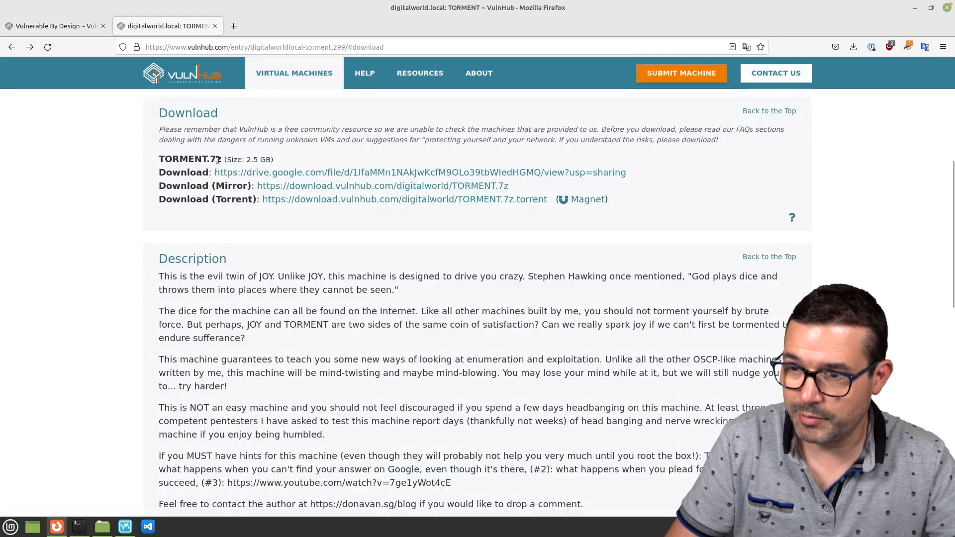
scroll(221, 165, "up", 5)
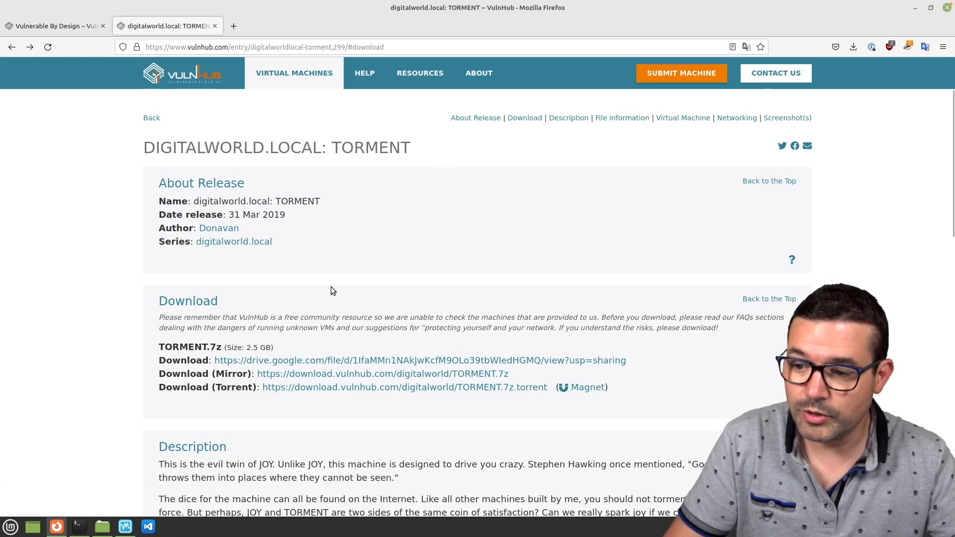
scroll(138, 372, "down", 5)
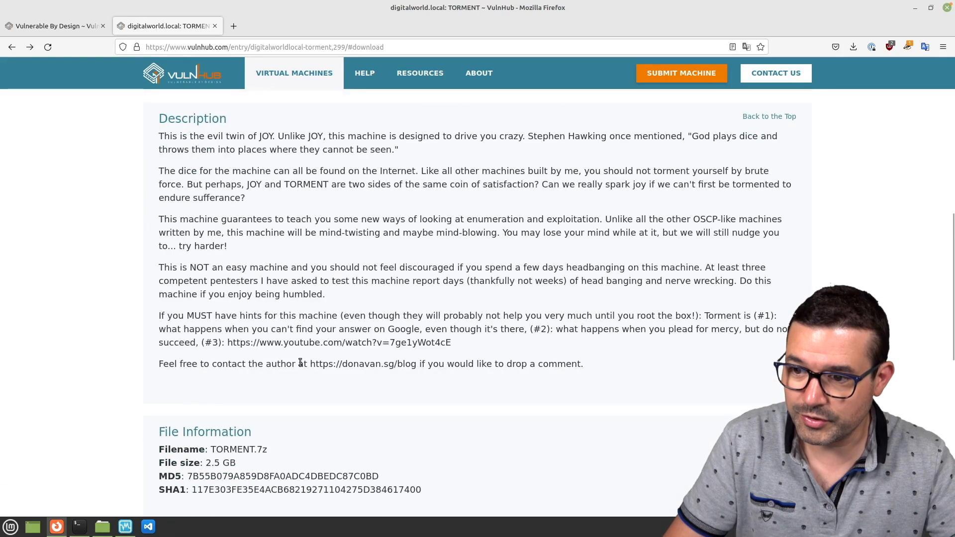
scroll(187, 450, "down", 1)
scroll(186, 449, "up", 5)
scroll(187, 449, "down", 8)
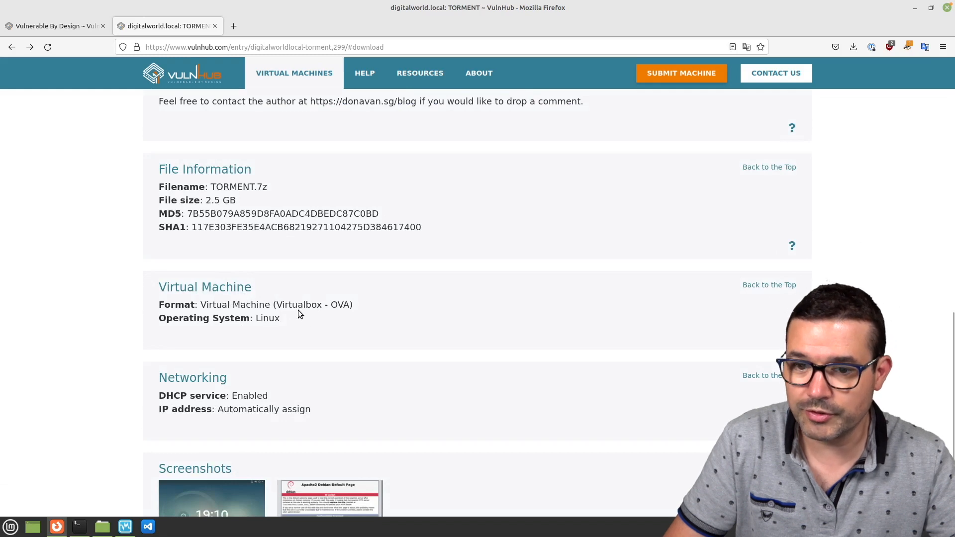
scroll(299, 312, "up", 10)
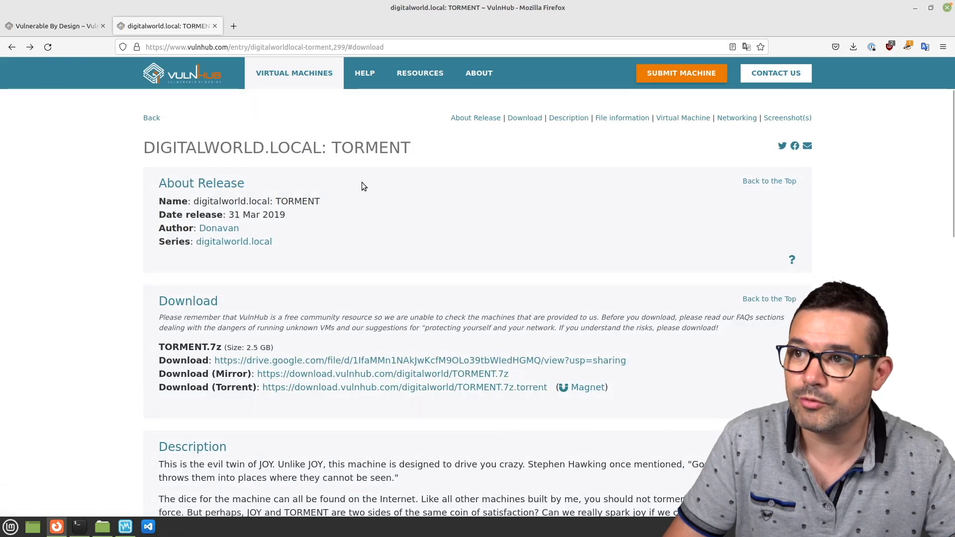
Switch to VirtualBox and choose torment-improved.ovf from the Téléchargements folder as the virtual appliance to import
left_click(106, 526)
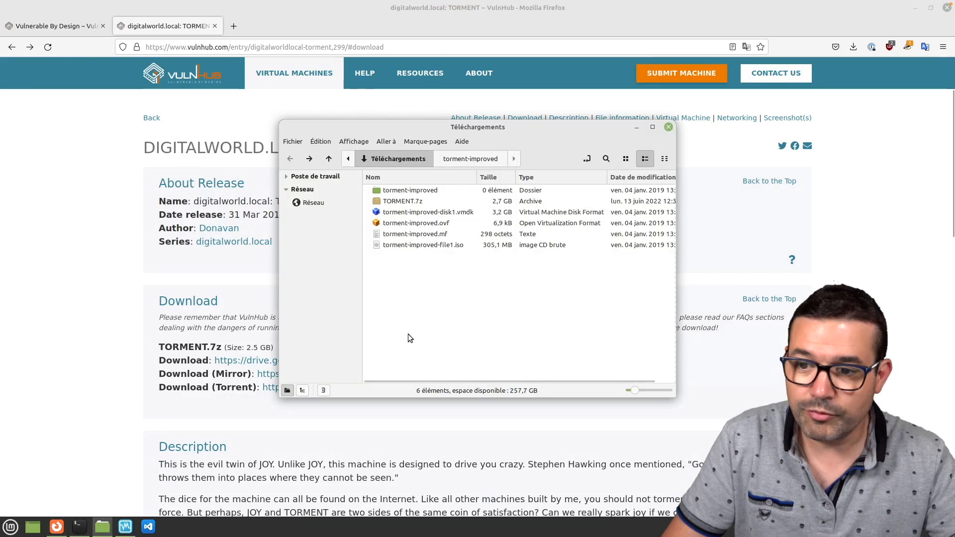
left_click(124, 528)
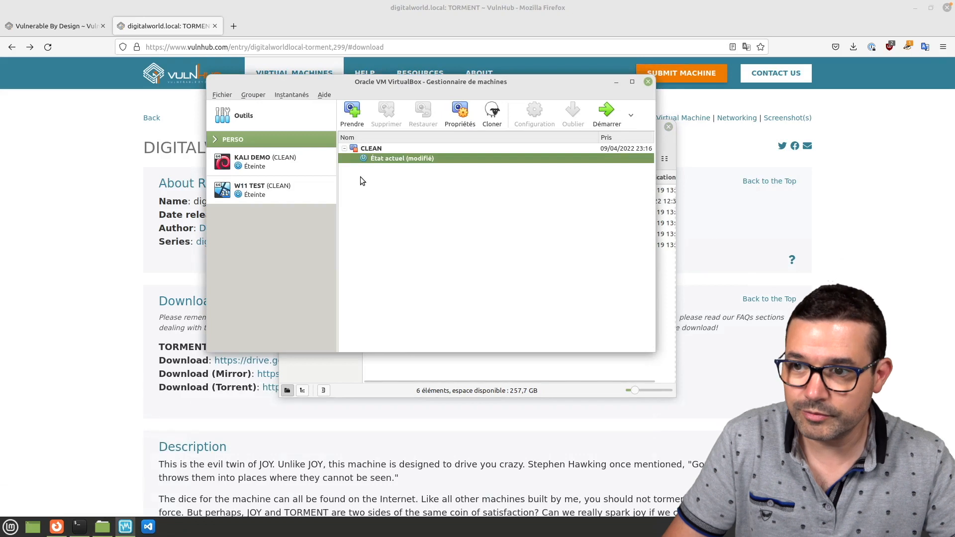
left_click(215, 94)
key("Right")
key("Left")
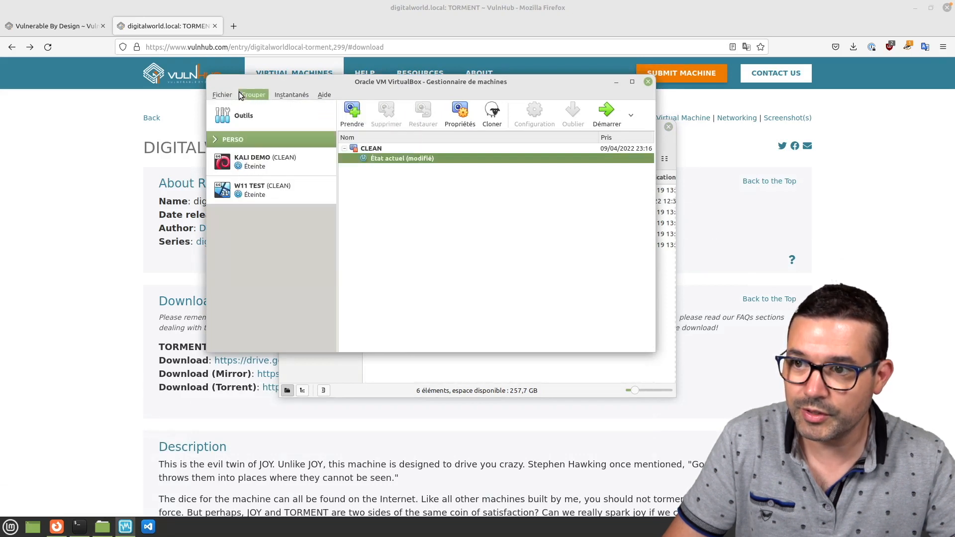
key("Escape")
key("ctrl+i")
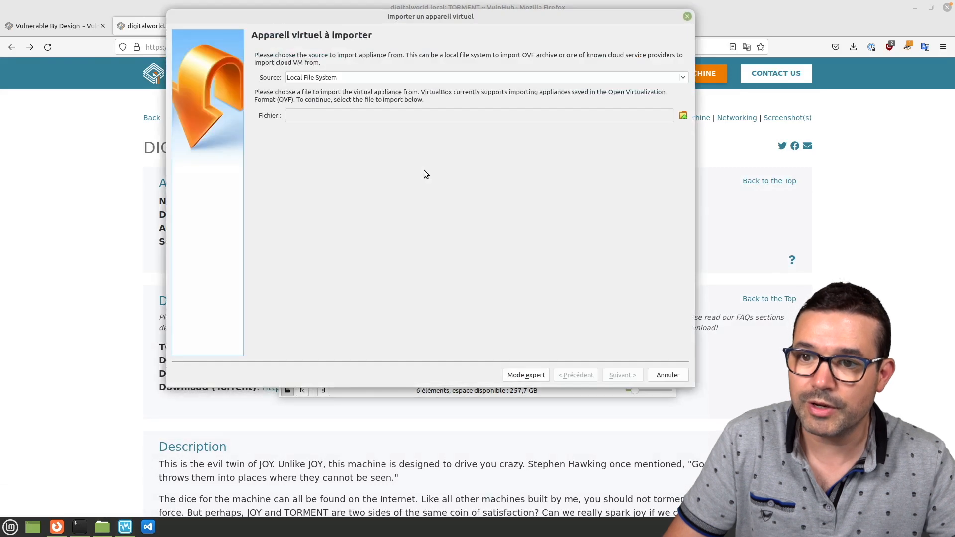
left_click(684, 116)
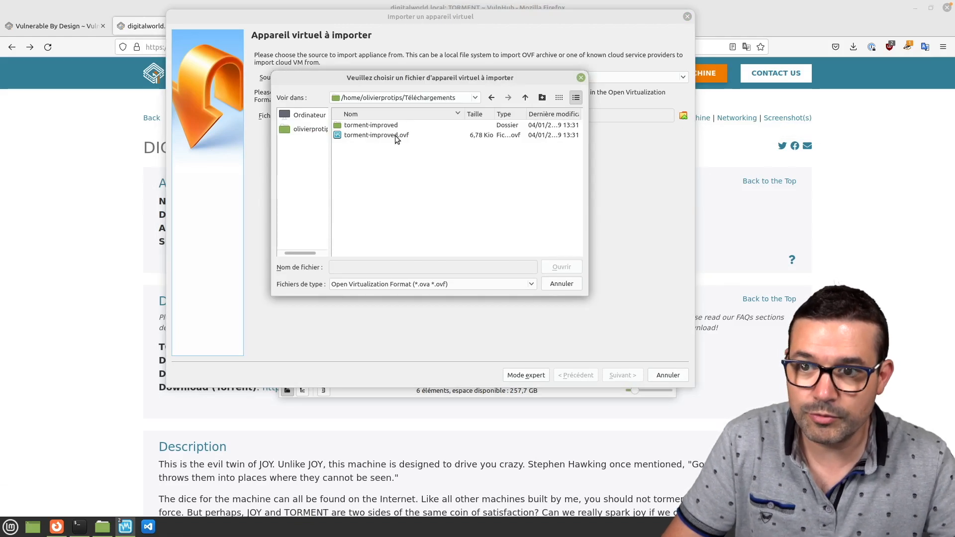
double_click(375, 136)
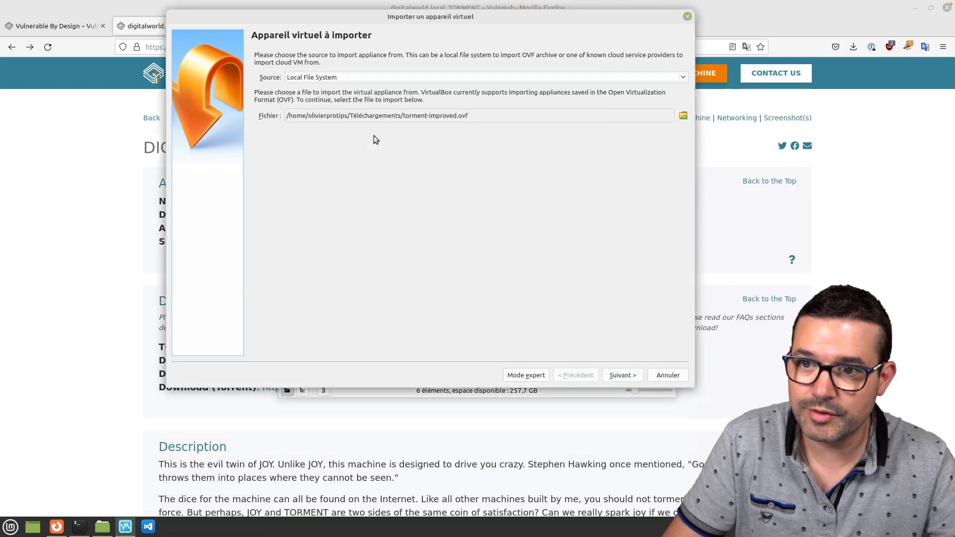
Name the appliance TORMENT in its import settings and import it with the other values left at their defaults
left_click(622, 375)
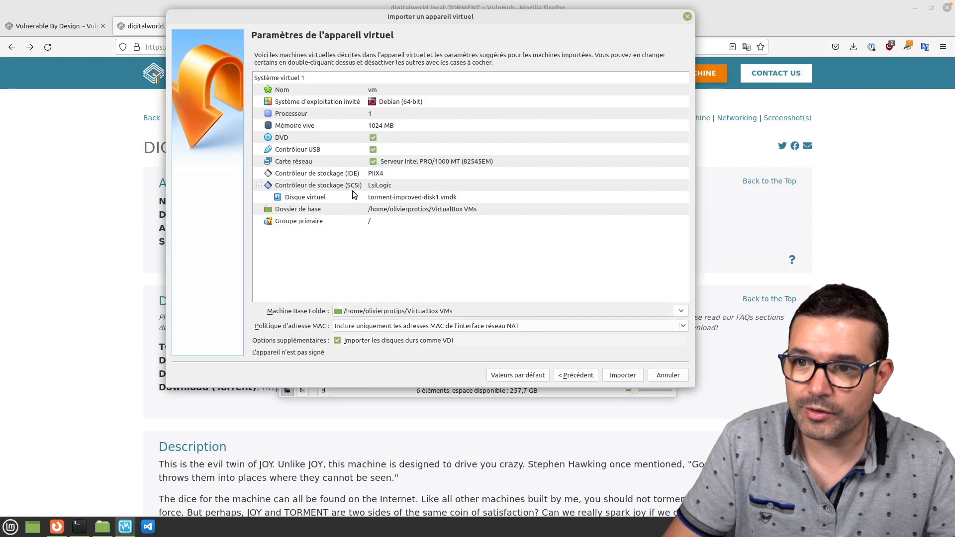
left_click(378, 93)
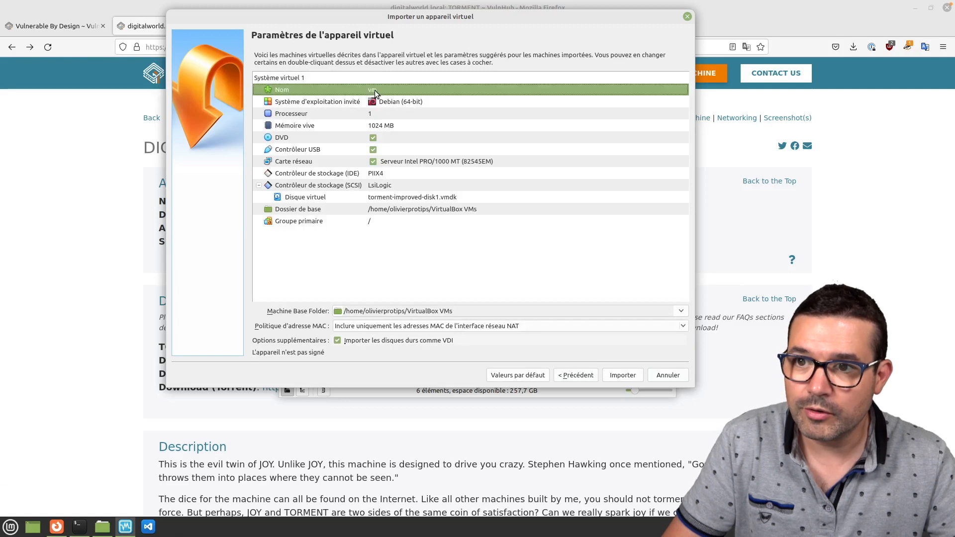
type("TORMENT")
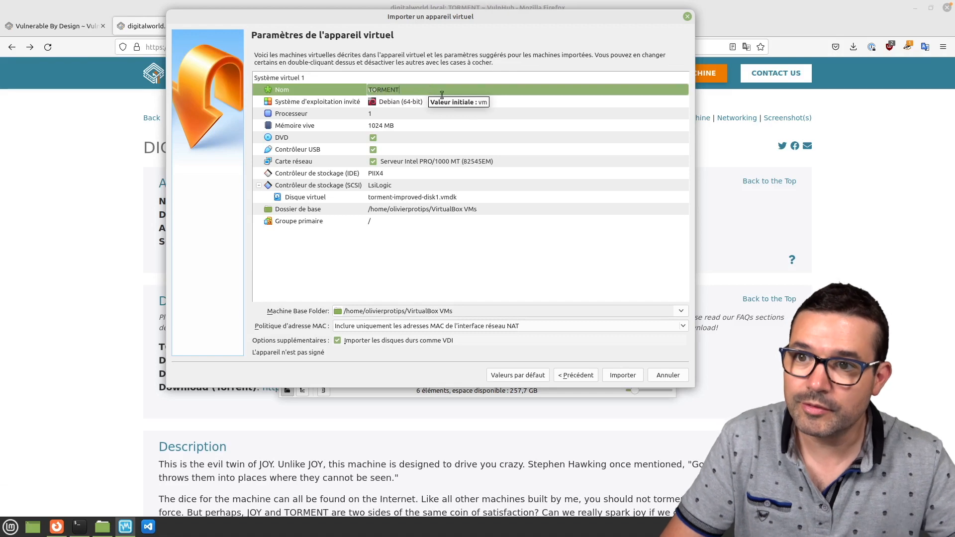
key("Return")
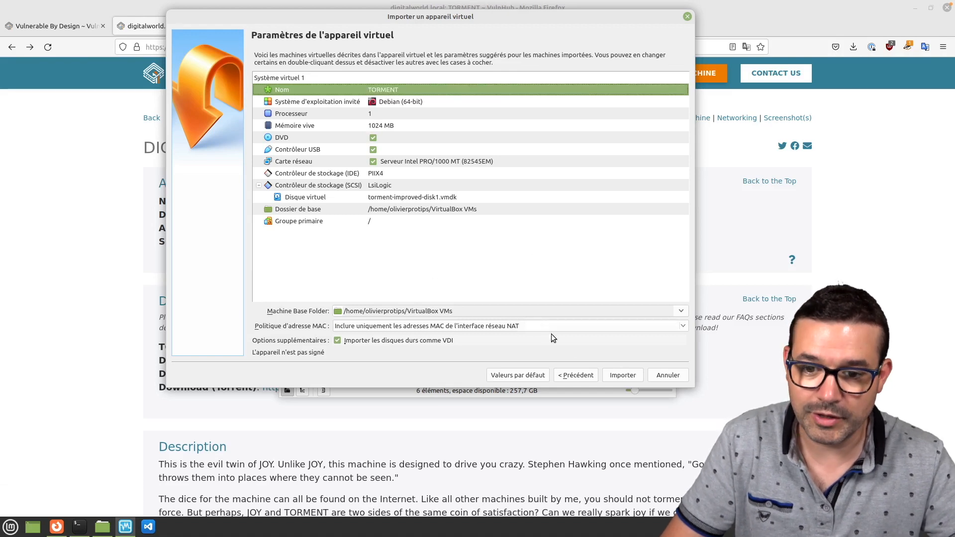
left_click(626, 379)
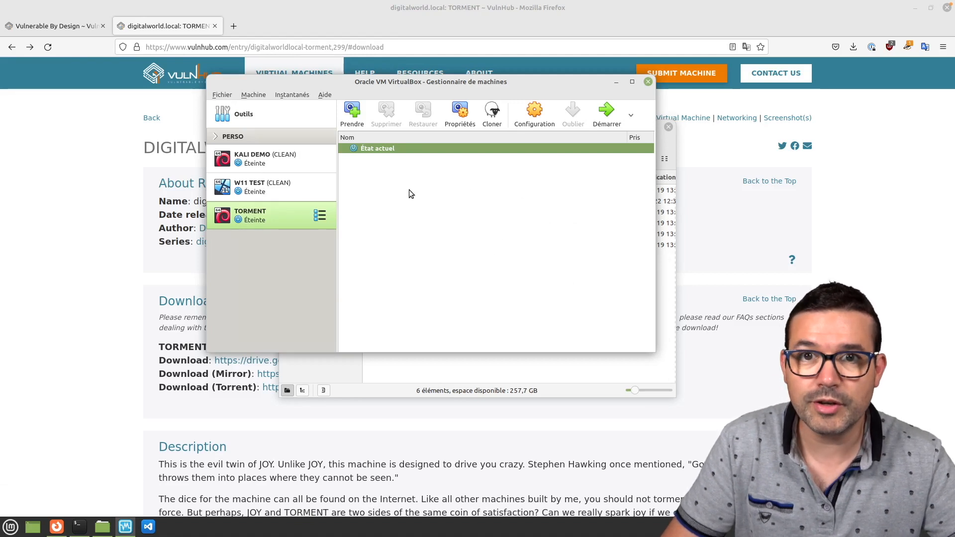
Add a new NAT network in the VirtualBox network preferences
left_click(222, 95)
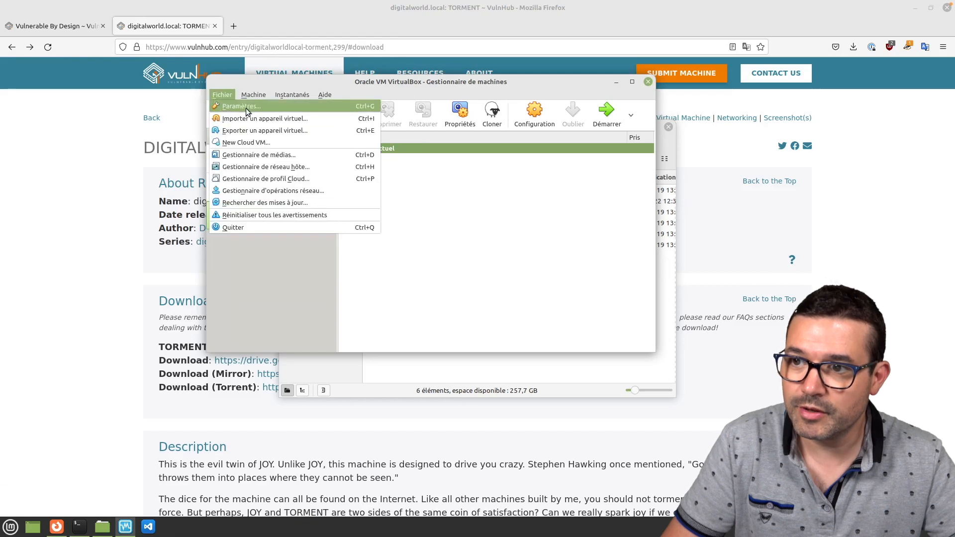
left_click(244, 108)
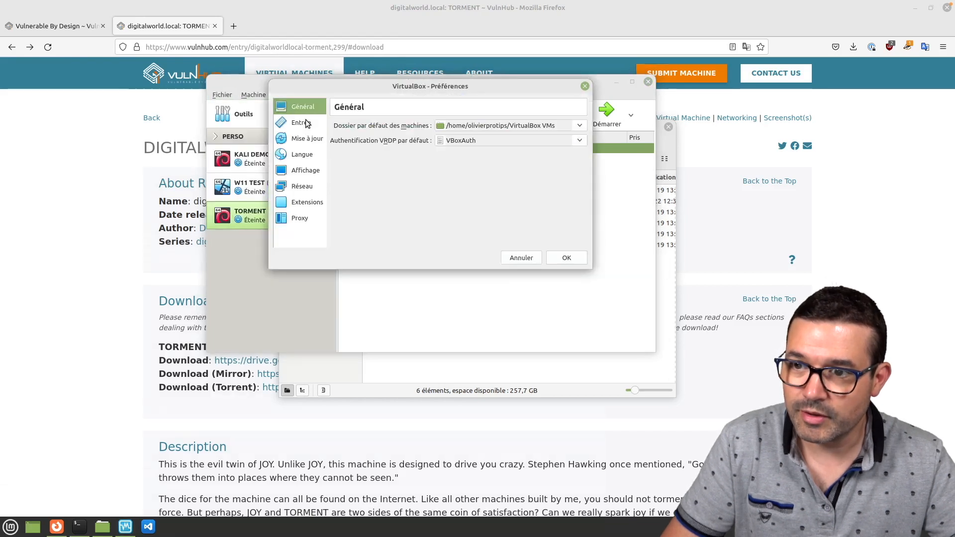
left_click(304, 186)
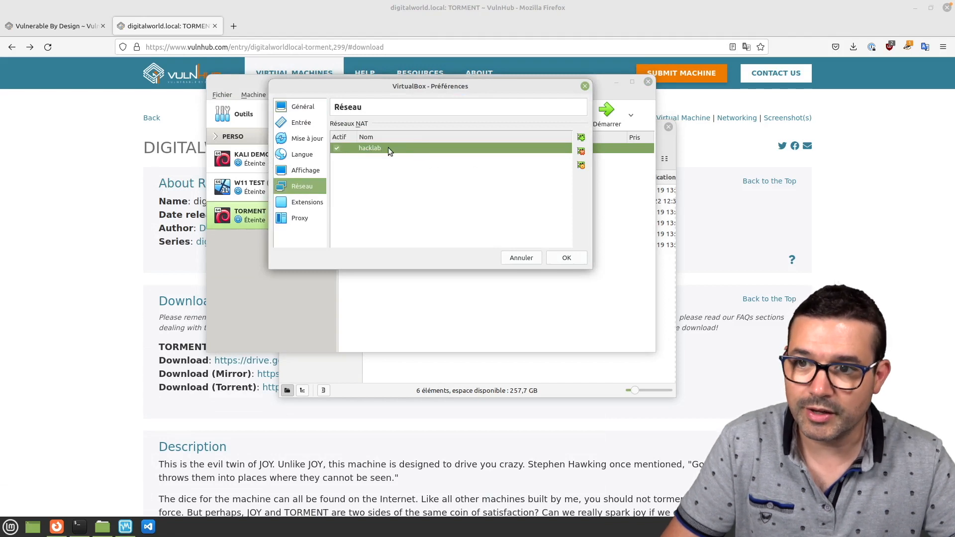
left_click(580, 141)
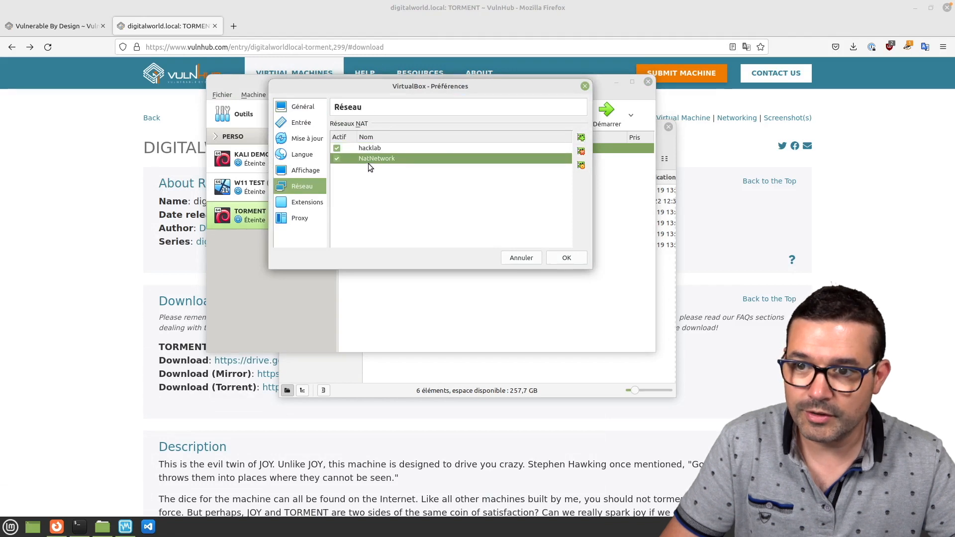
Rename the new NAT network MONLAB and save the preferences
double_click(389, 159)
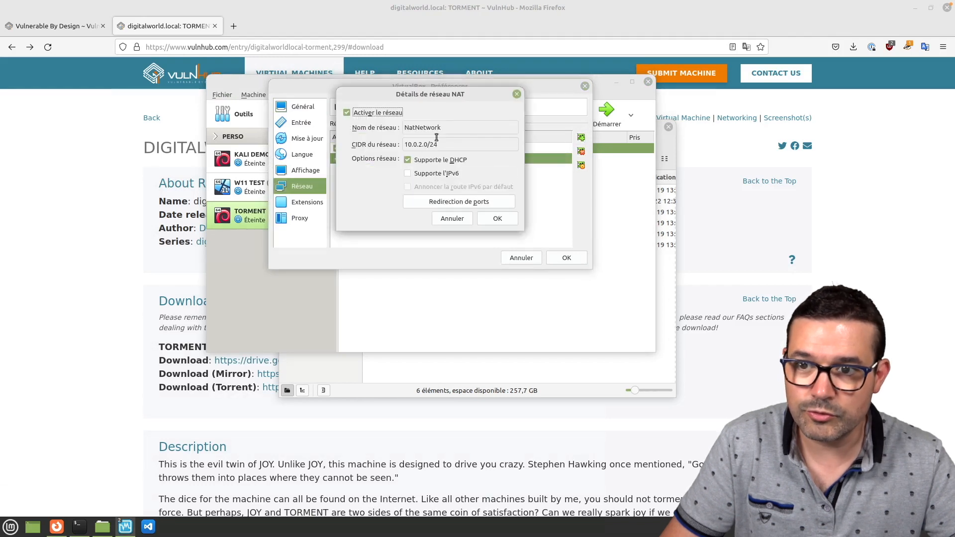
left_click_drag(464, 134, 369, 131)
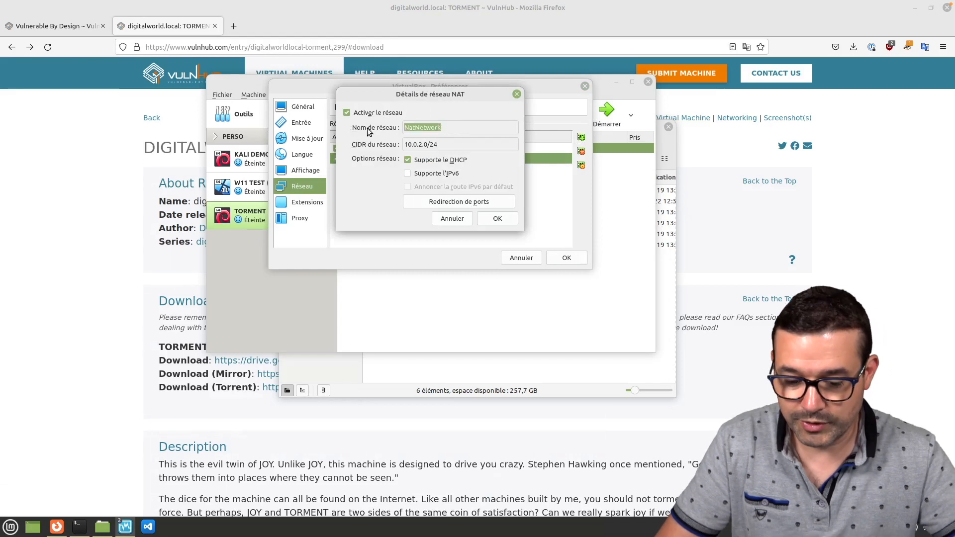
type("MO")
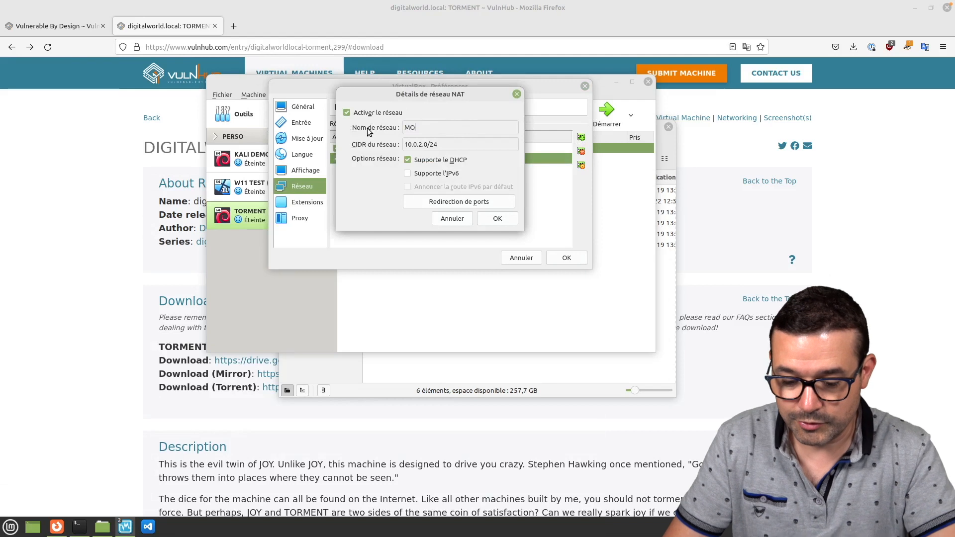
type("NLAB")
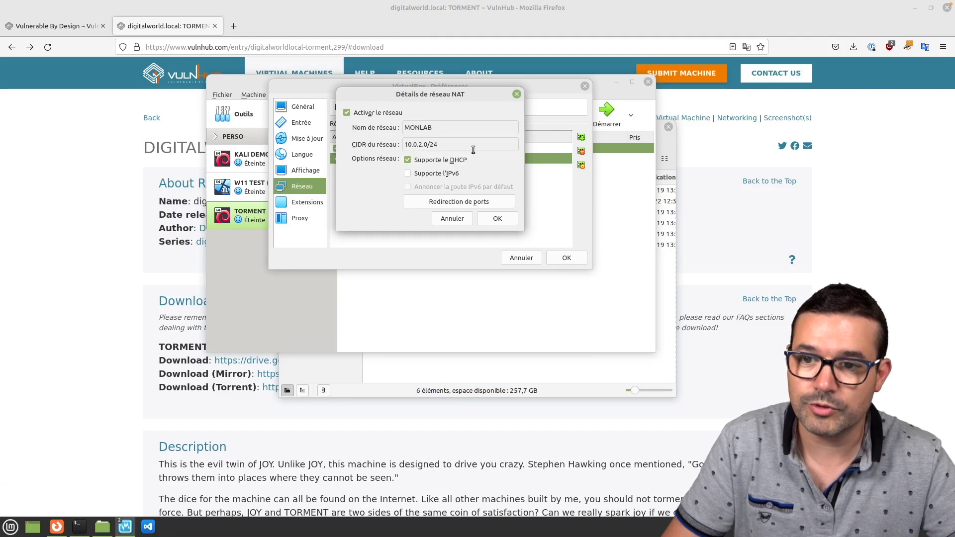
left_click(498, 220)
left_click(568, 257)
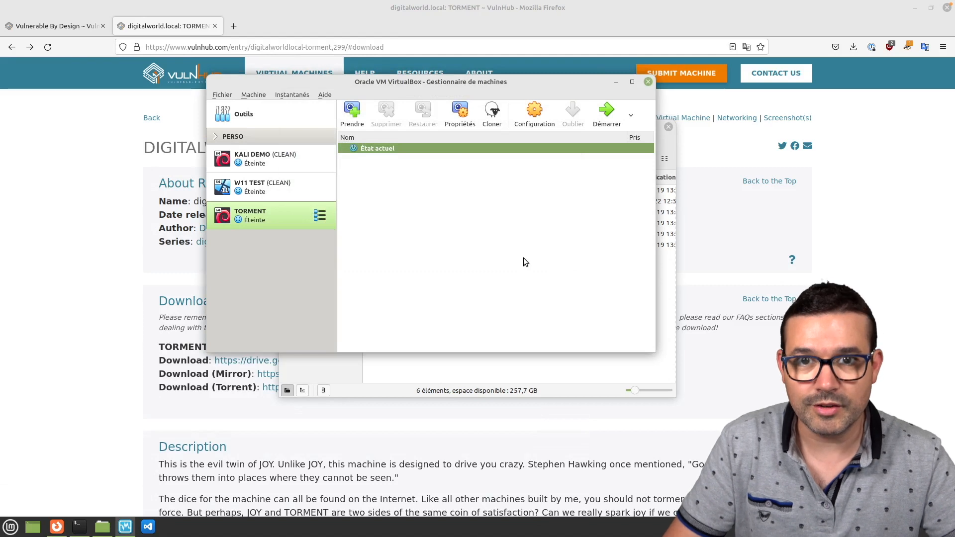
Attach Adapter 1 of the TORMENT machine to the NAT network (Réseau NAT) MONLAB and save its settings
right_click(257, 220)
left_click(307, 229)
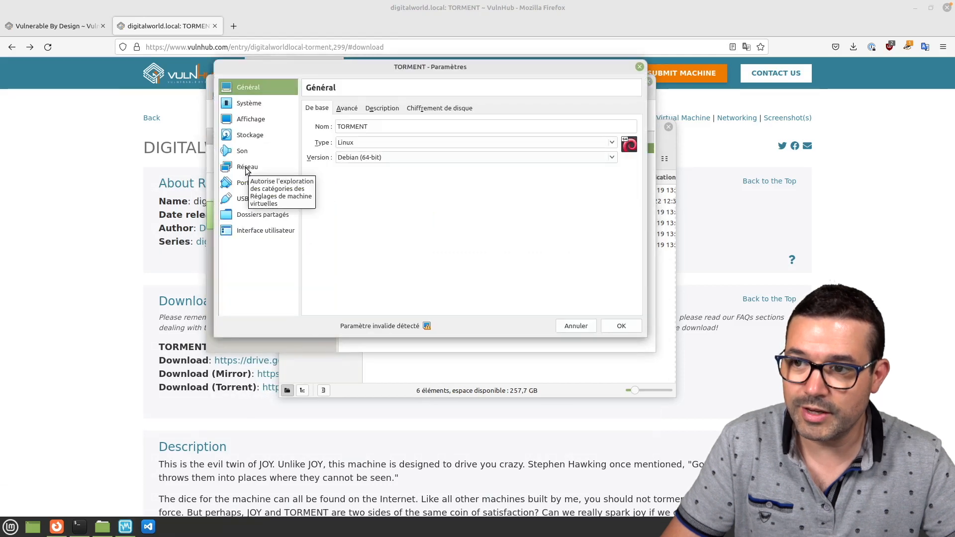
left_click(248, 168)
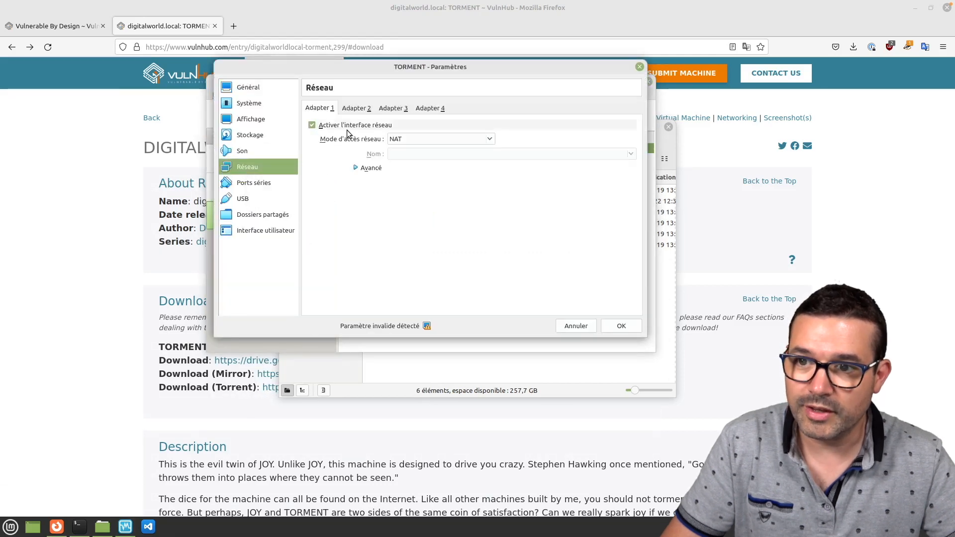
left_click(426, 141)
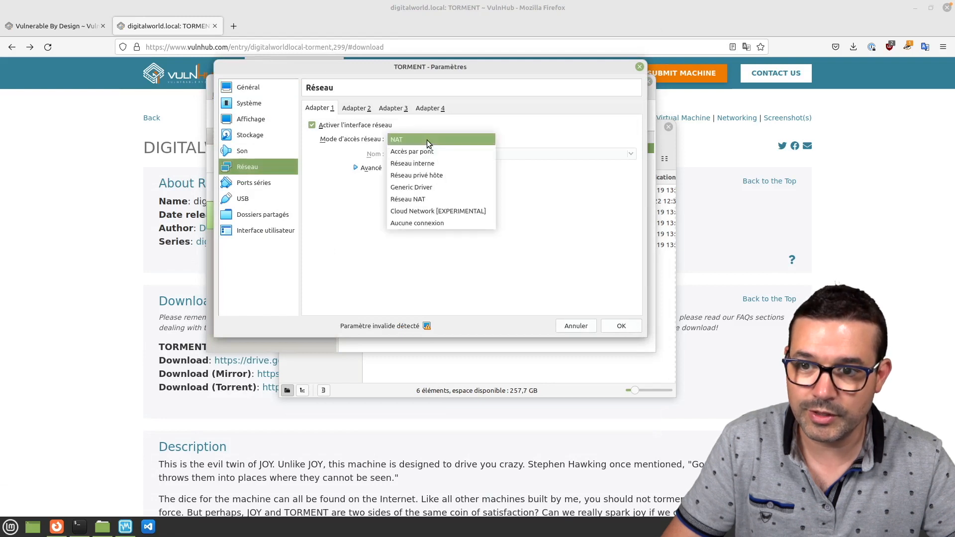
left_click(423, 198)
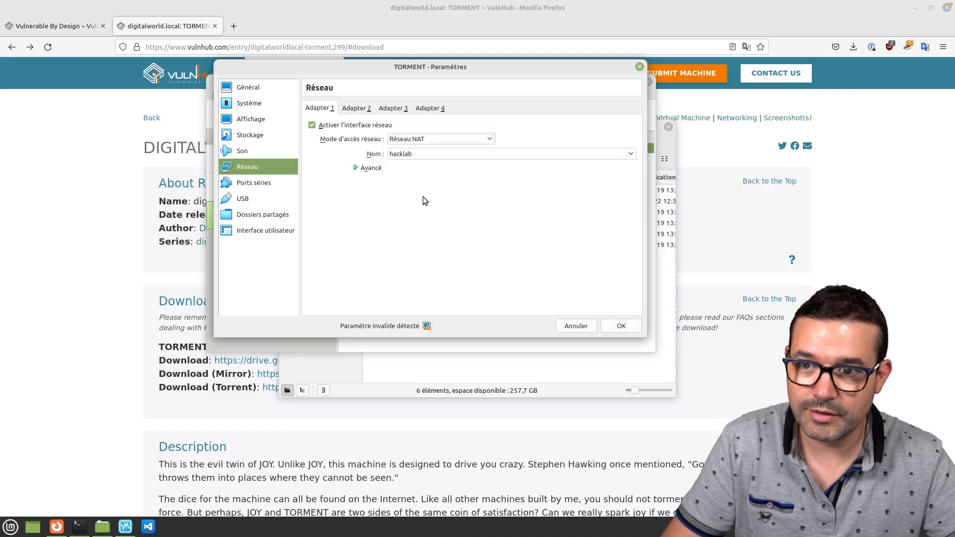
left_click(423, 154)
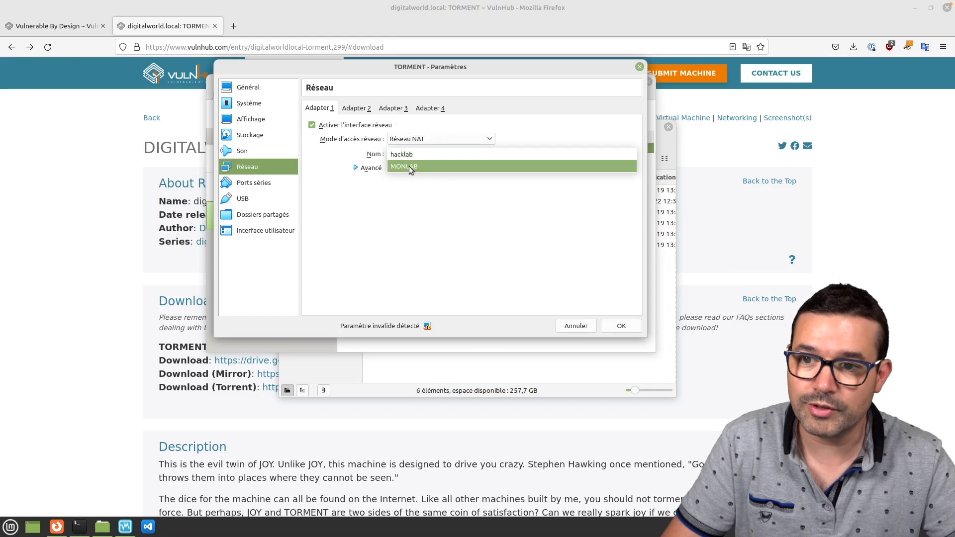
left_click(410, 167)
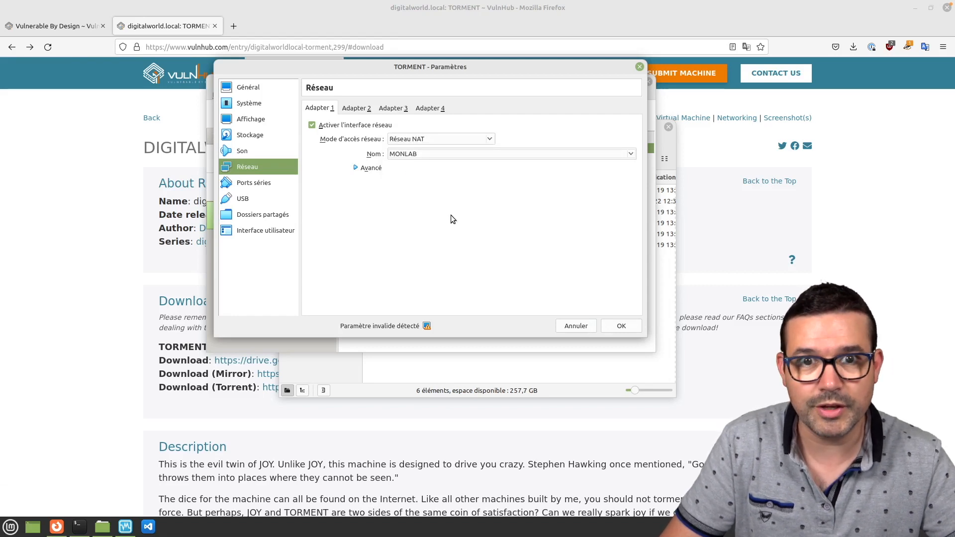
left_click(621, 325)
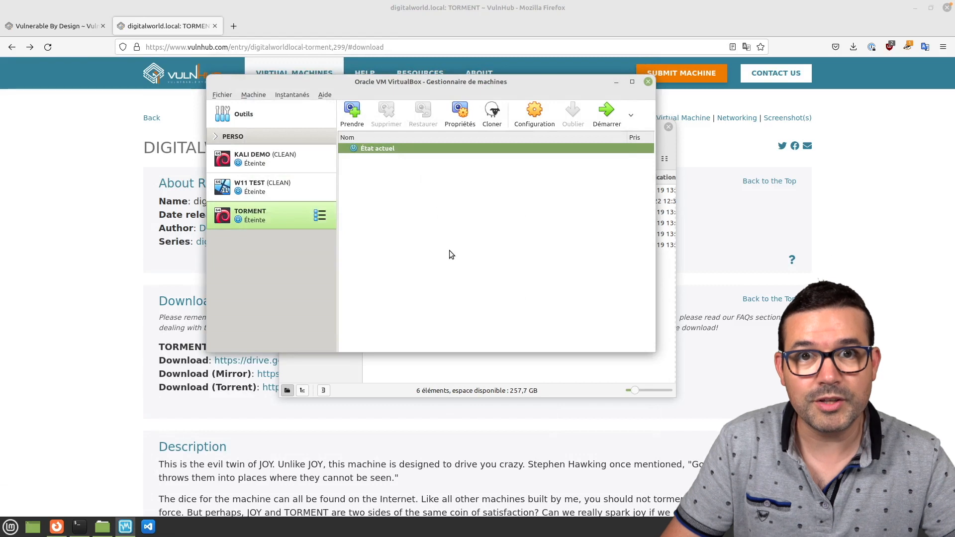
Attach Adapter 1 of the KALI DEMO machine to the NAT network (Réseau NAT) MONLAB and save its settings
right_click(260, 163)
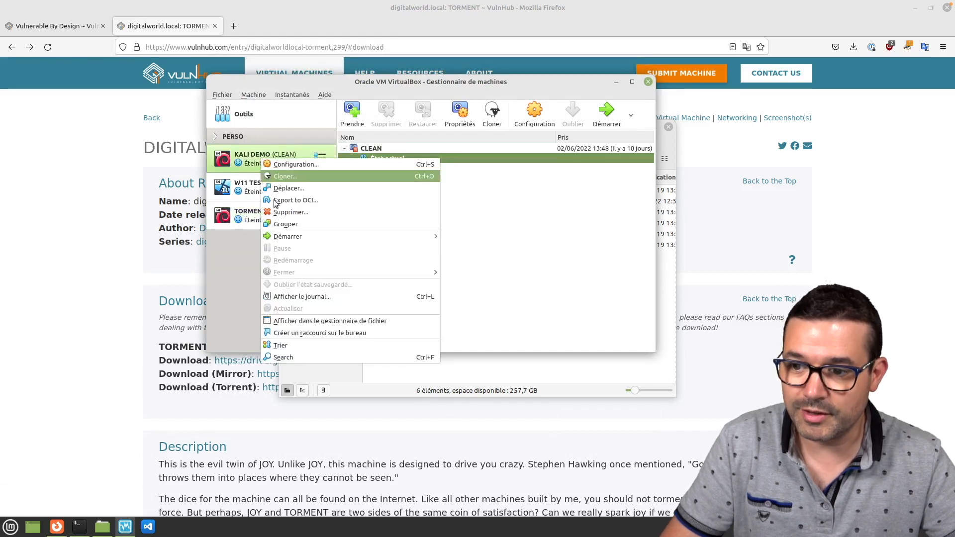
left_click(292, 165)
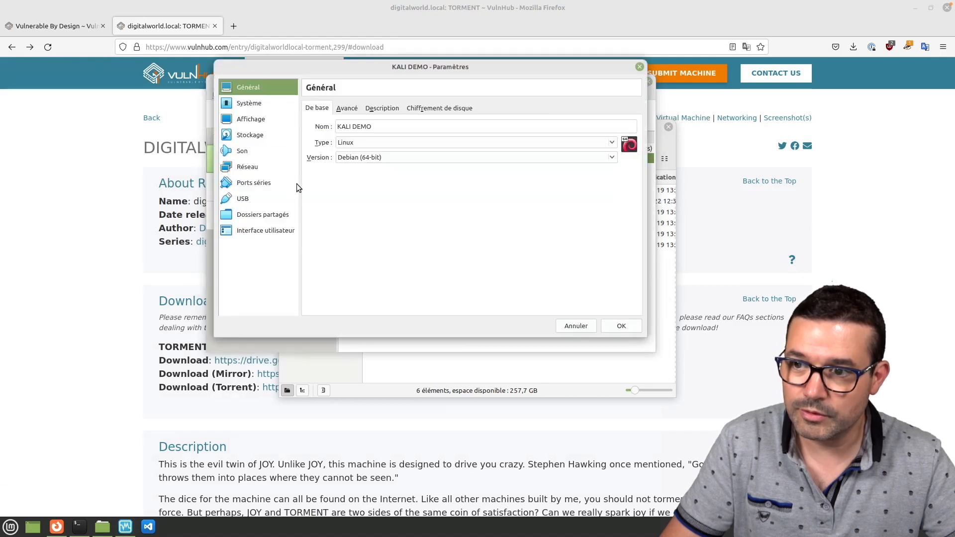
left_click(253, 167)
left_click(425, 139)
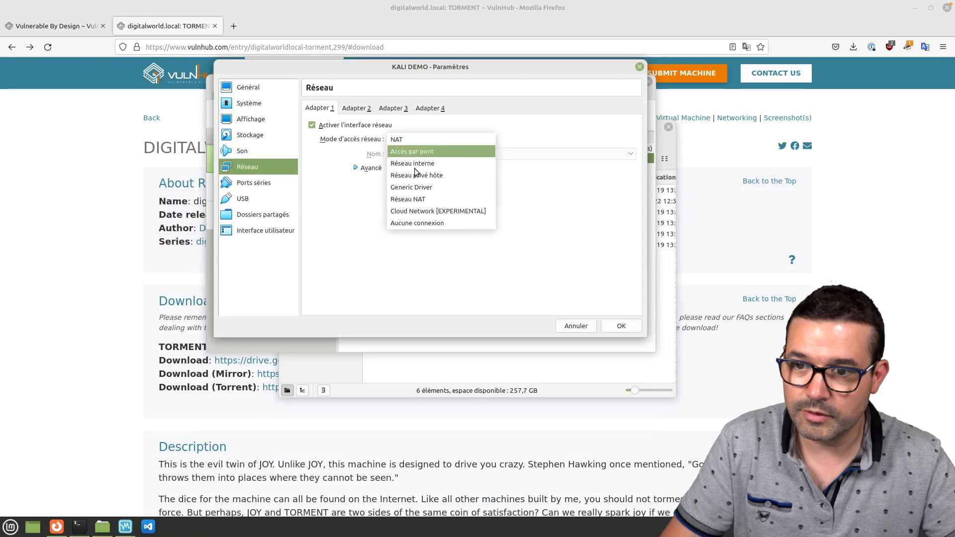
left_click(411, 200)
left_click(411, 153)
left_click(411, 165)
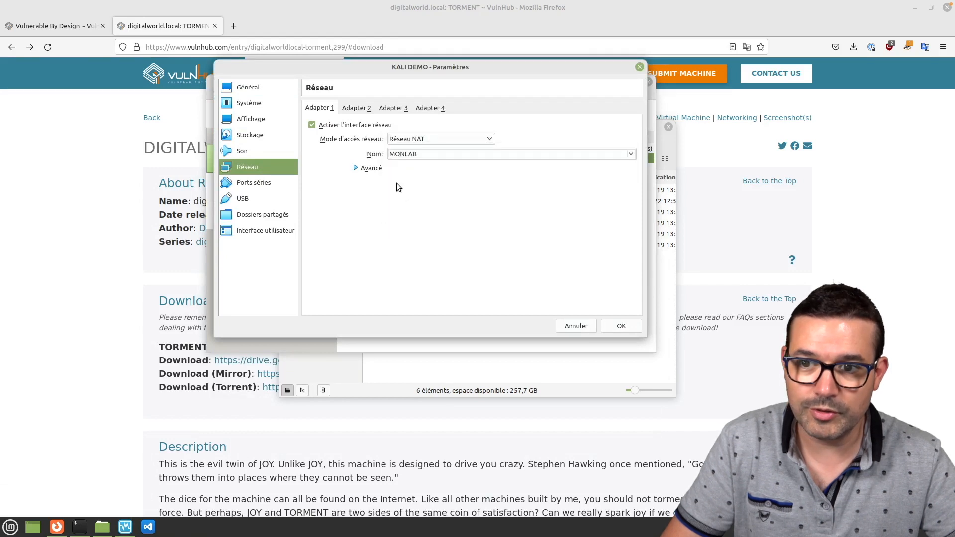
left_click(621, 326)
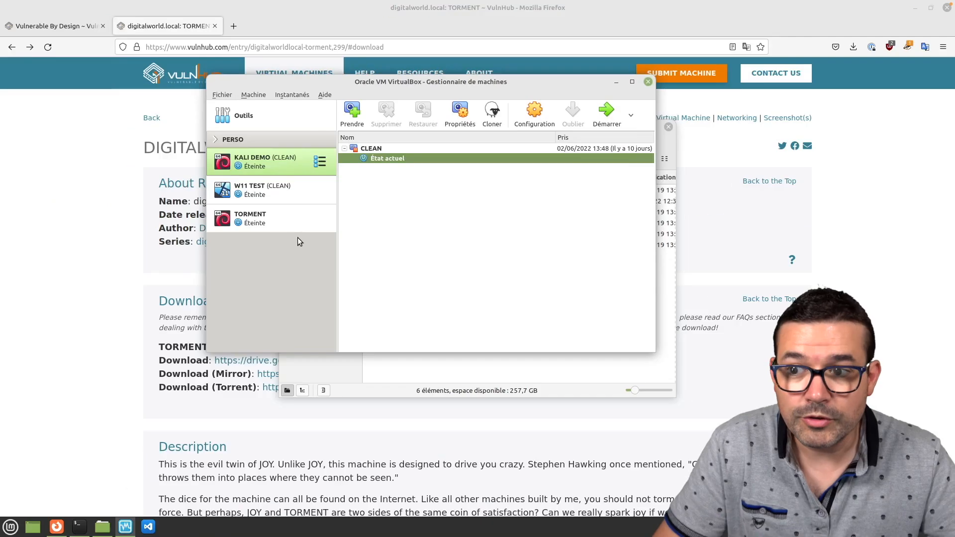
Switch Adapter 1 of the TORMENT machine to bridged access (Accès par pont) on eno1 and confirm its settings
left_click(267, 226)
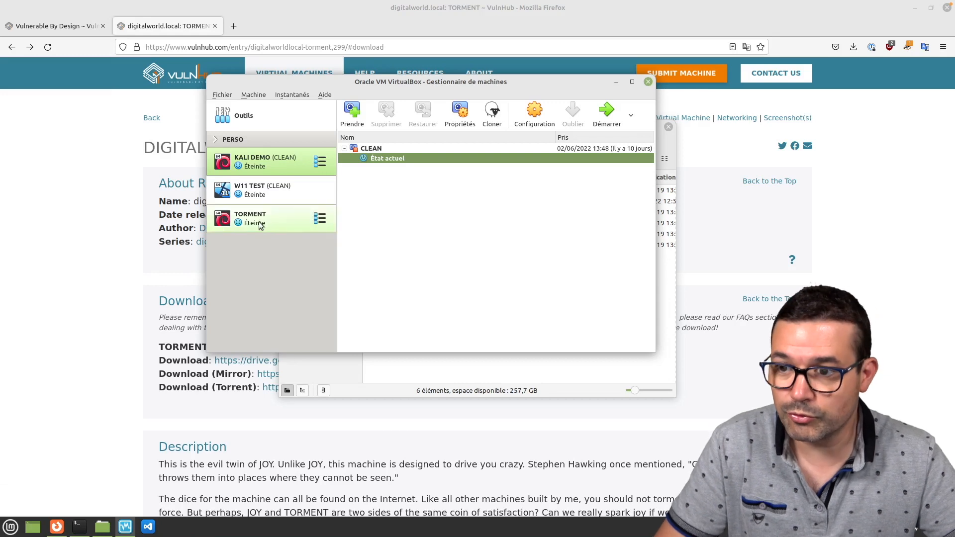
left_click(290, 230)
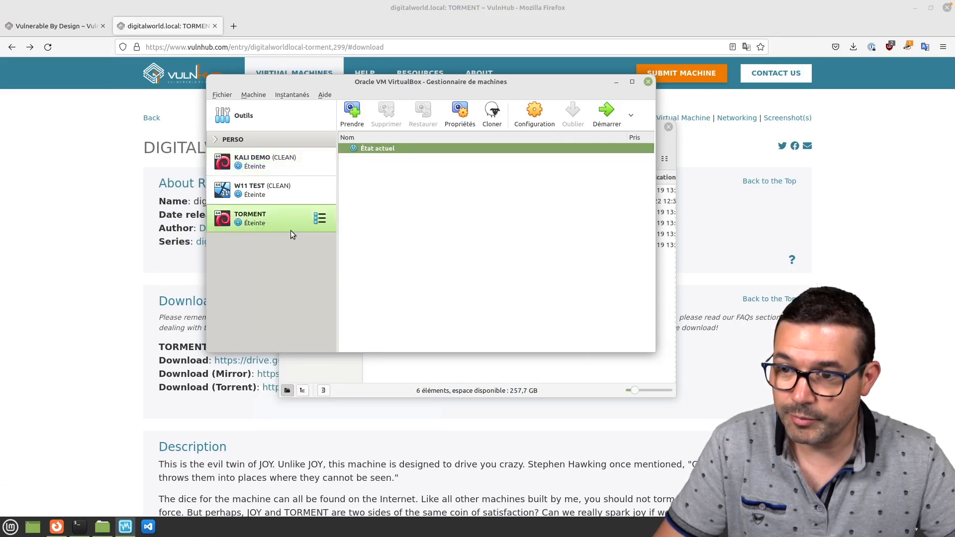
left_click(248, 168)
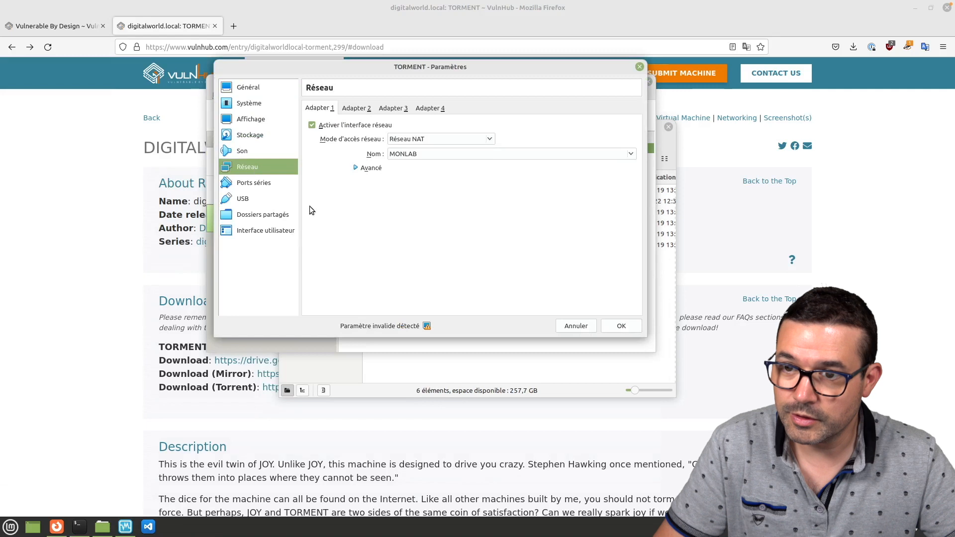
left_click(422, 139)
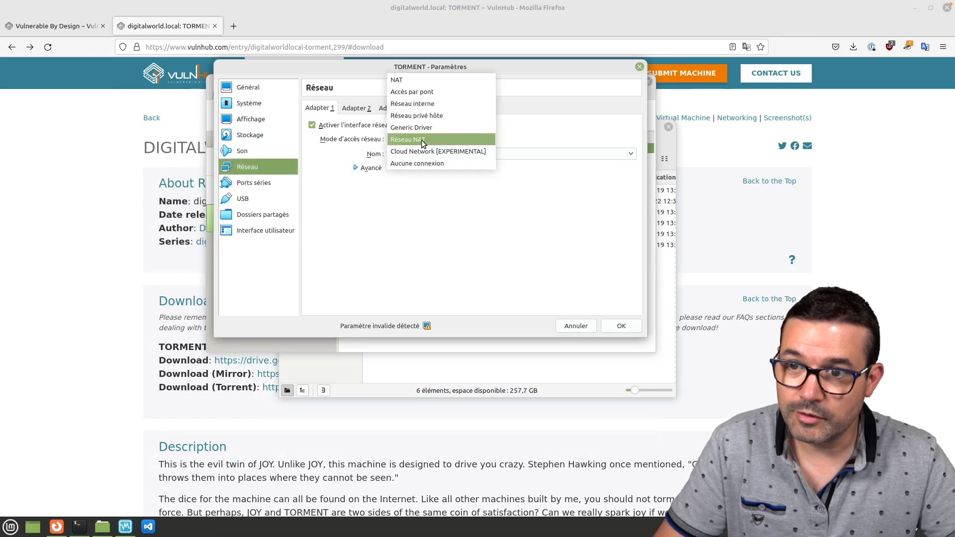
left_click(421, 93)
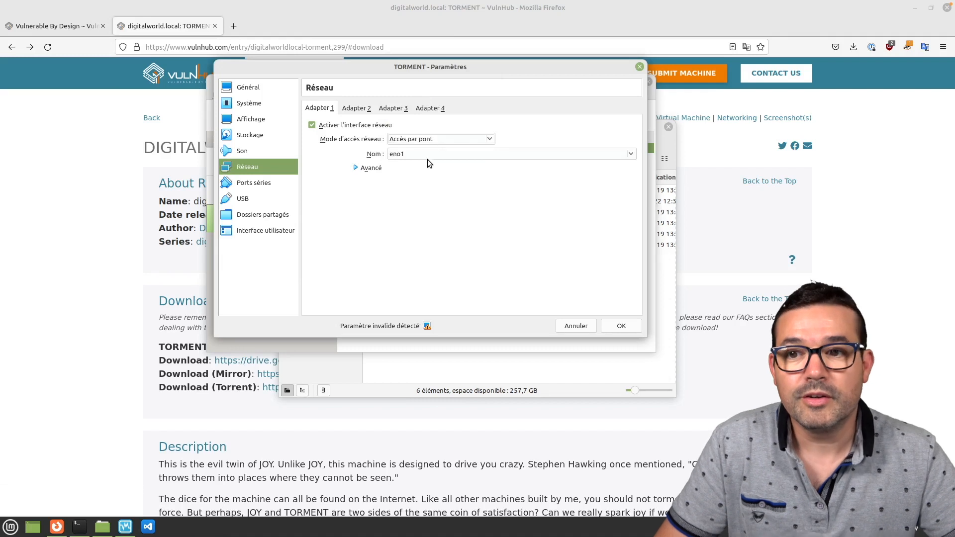
left_click(417, 141)
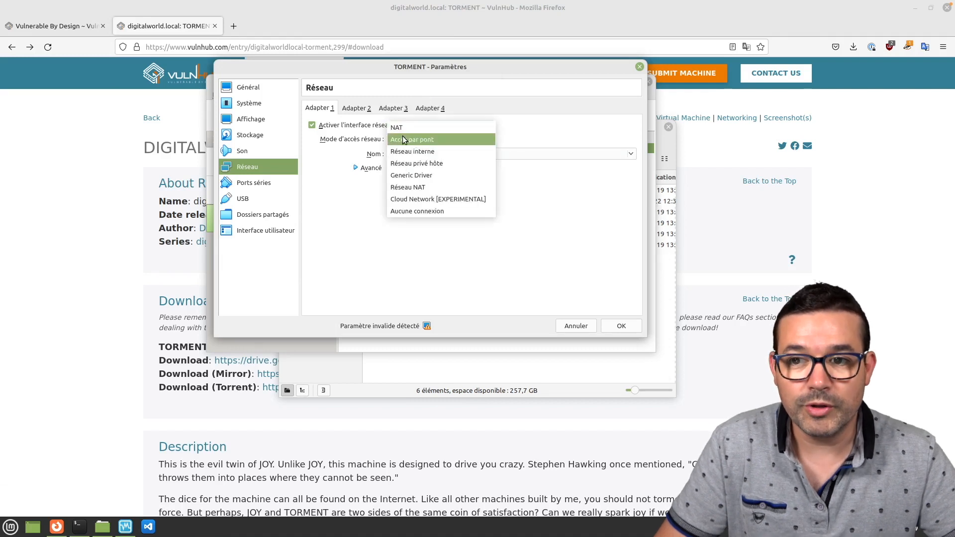
left_click(579, 220)
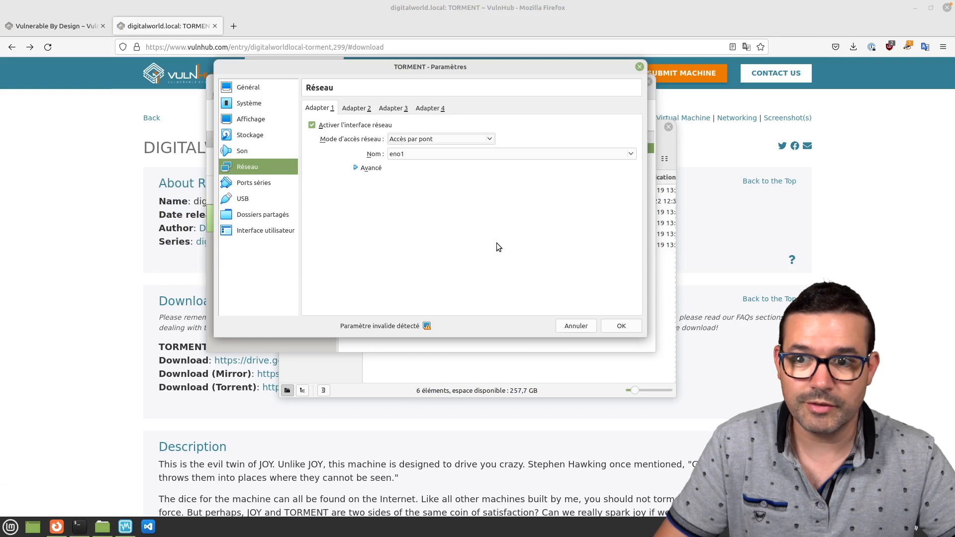
key("Return")
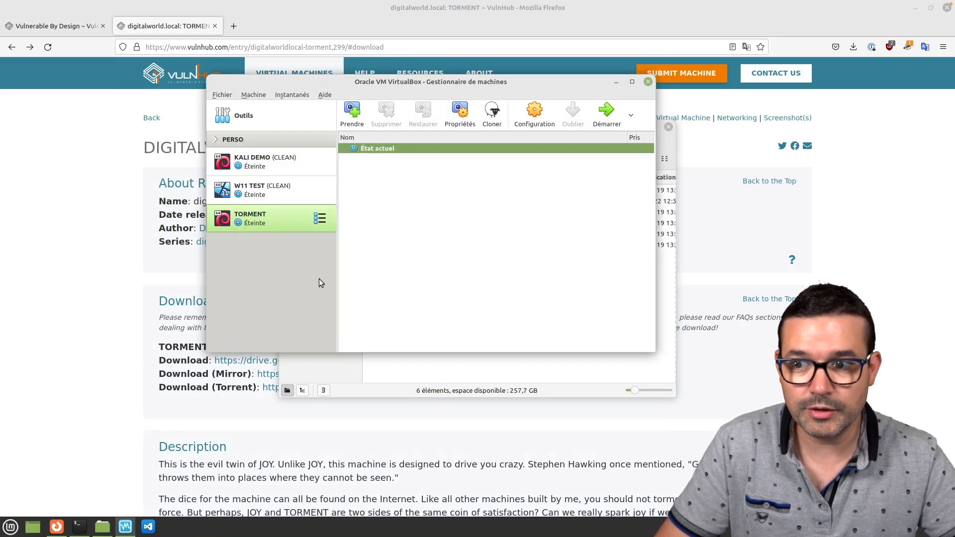
right_click(267, 224)
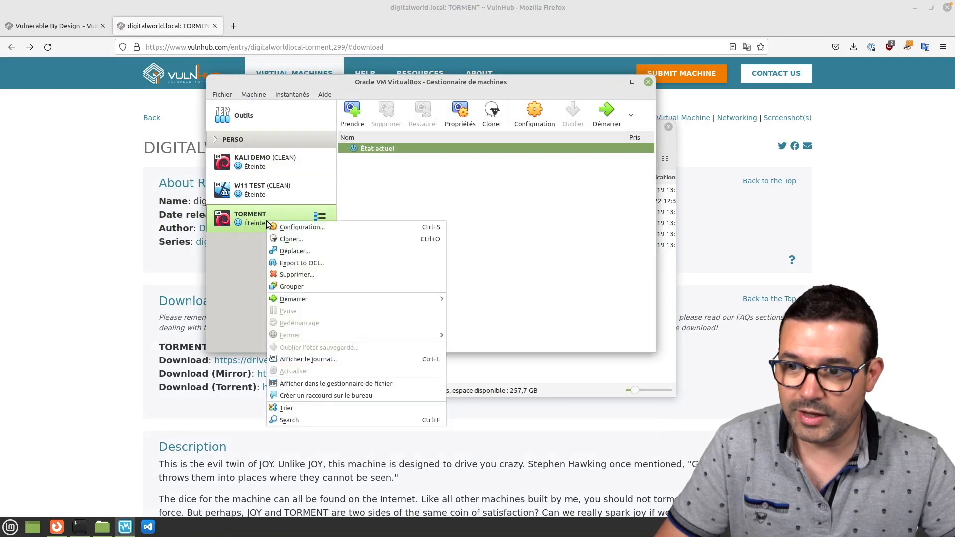
left_click(411, 195)
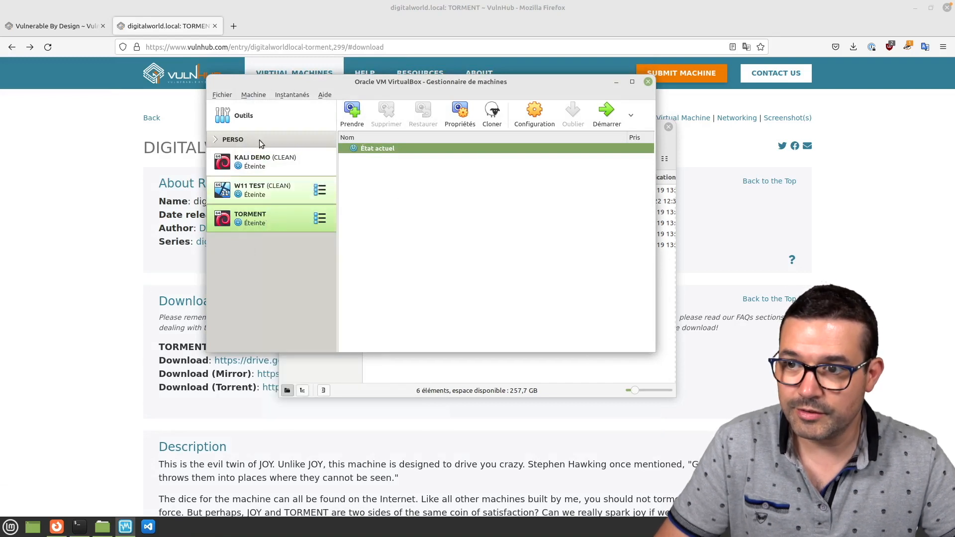
left_click(318, 221)
left_click(367, 237)
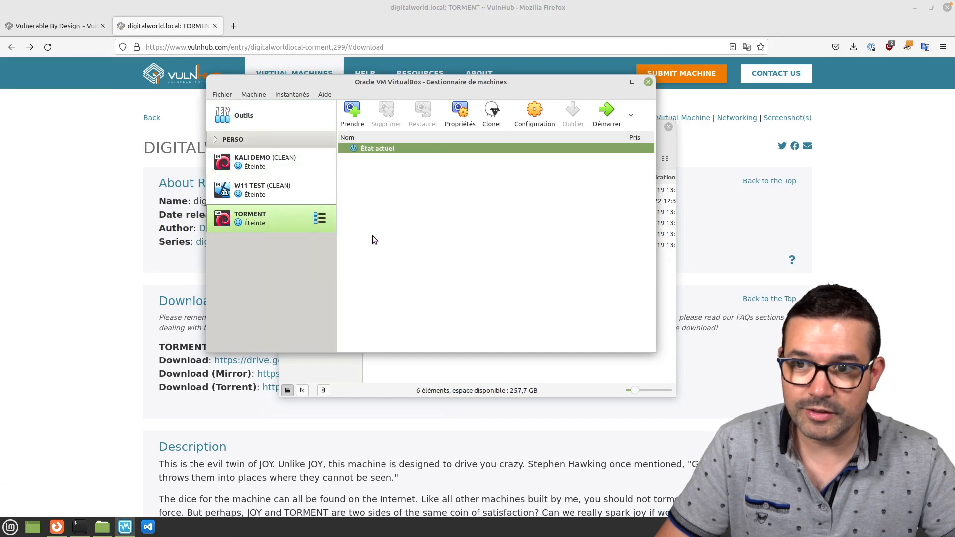
Take a snapshot of the TORMENT machine named CLEAN, leaving its description empty
left_click(351, 113)
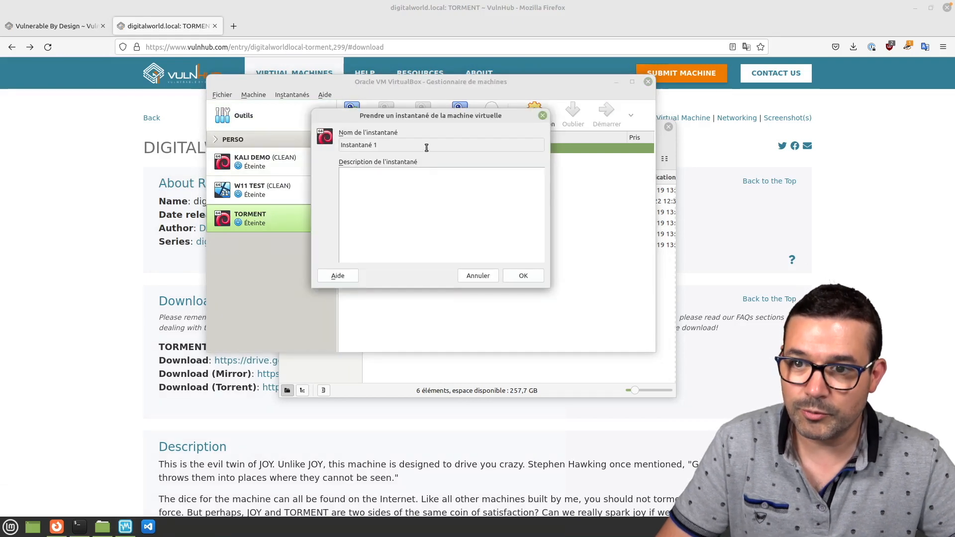
type("CLEAN")
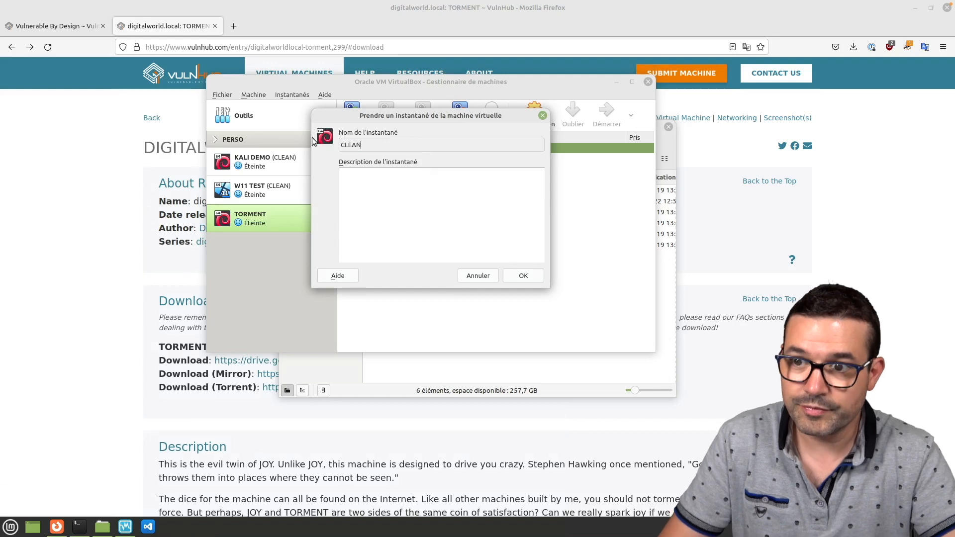
key("Return")
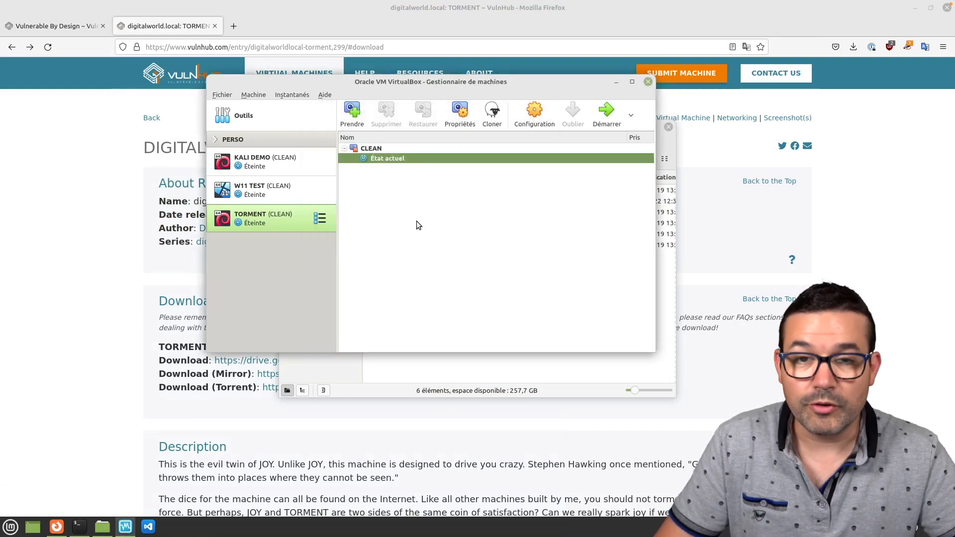